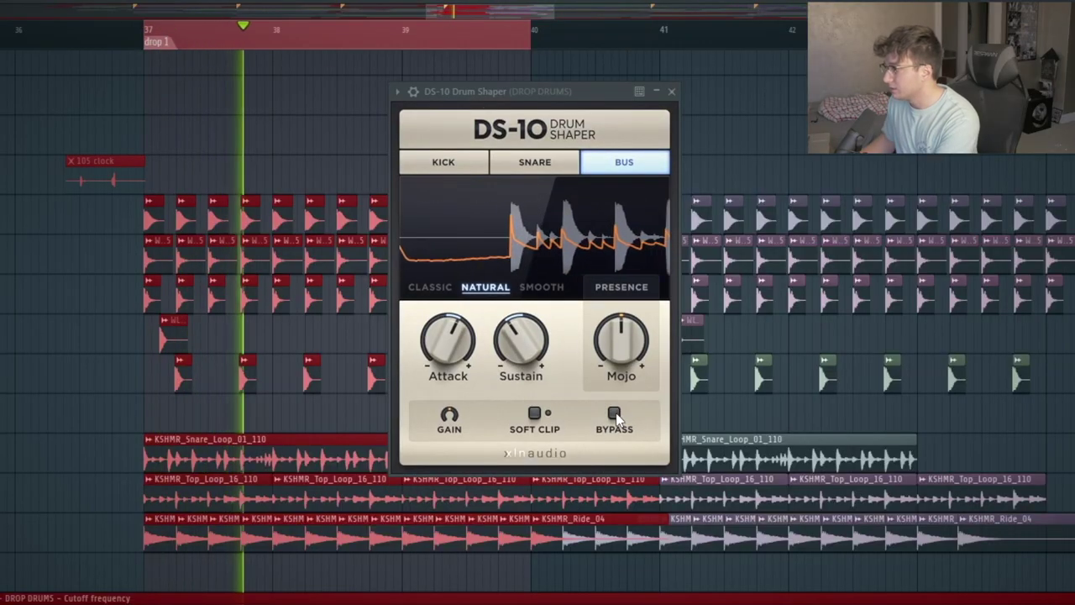
# - Toggle the drum shaper's bypass for comparison and try Mojo at -56% and at a higher amount
pyautogui.click(614, 412)
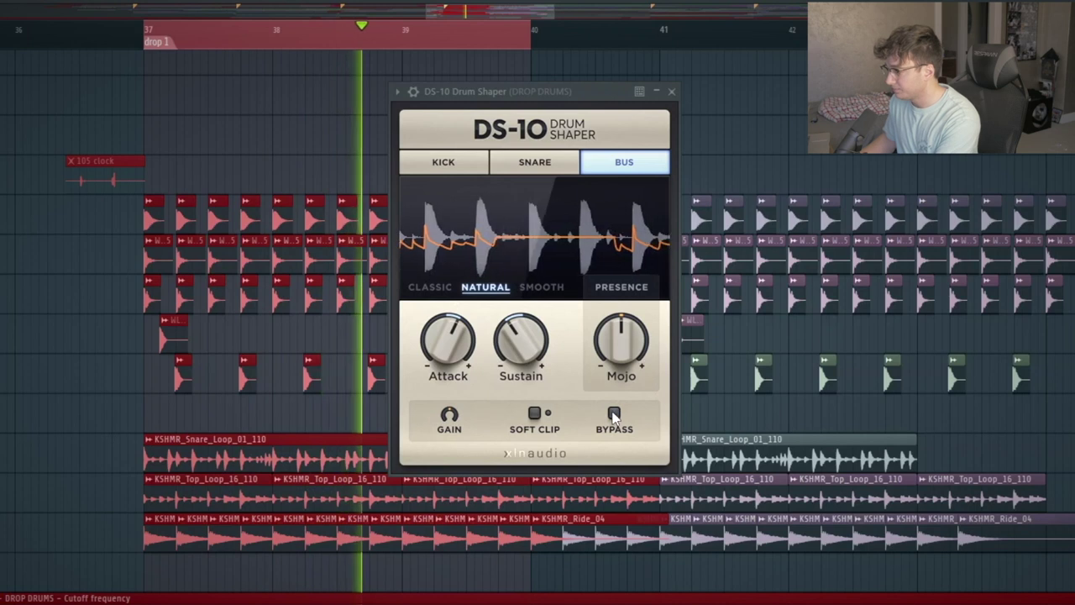
pyautogui.moveTo(498, 92); pyautogui.dragTo(503, 89)
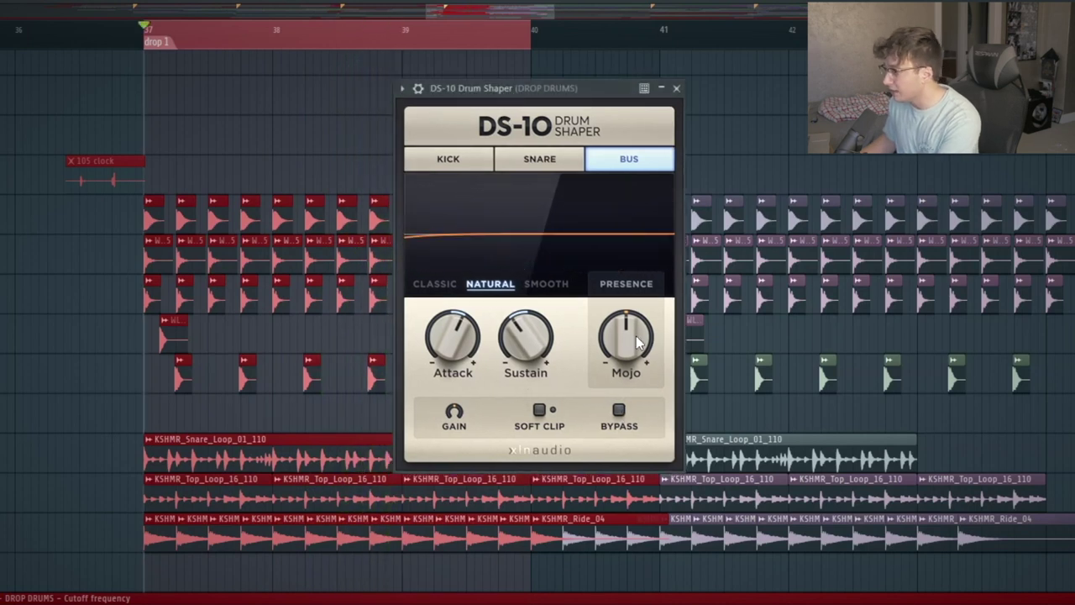
pyautogui.moveTo(640, 320); pyautogui.dragTo(606, 438)
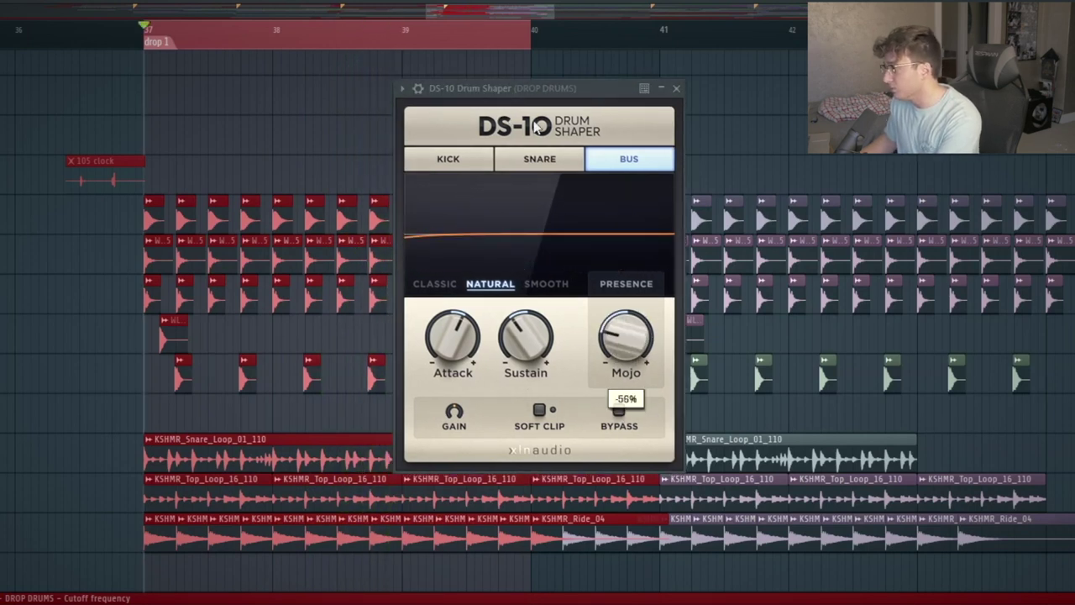
pyautogui.moveTo(522, 94); pyautogui.dragTo(500, 94)
pyautogui.moveTo(598, 343); pyautogui.dragTo(618, 172)
# - Switch the drum shaper's mode to Classic and back to Natural
pyautogui.click(421, 284)
pyautogui.click(461, 285)
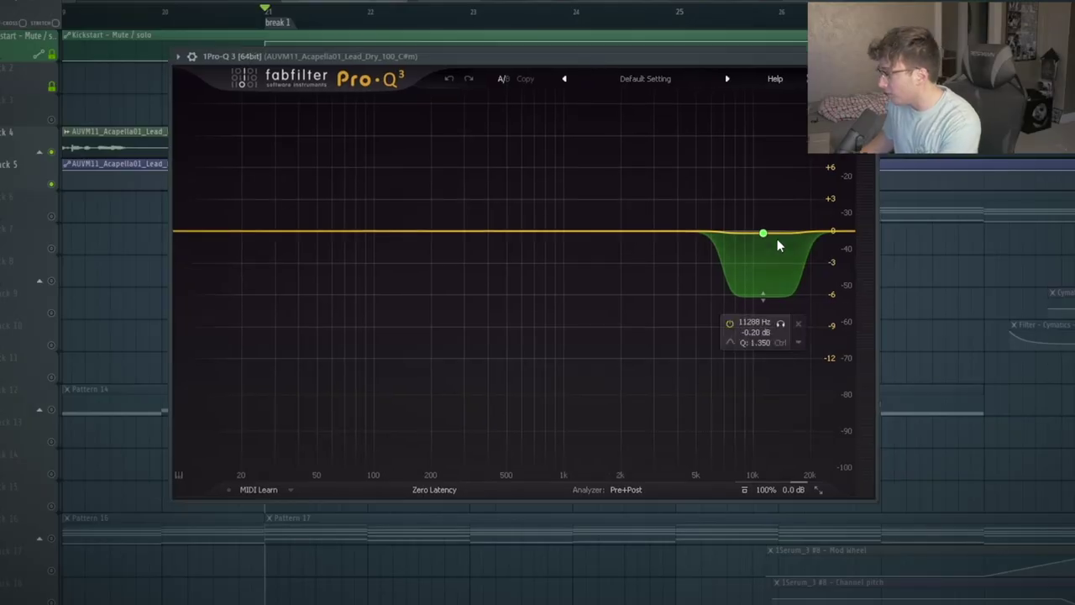
# - Audition the dynamic 11288 Hz dip on the acapella's EQ and add a 30 dB/oct low cut
pyautogui.click(762, 235)
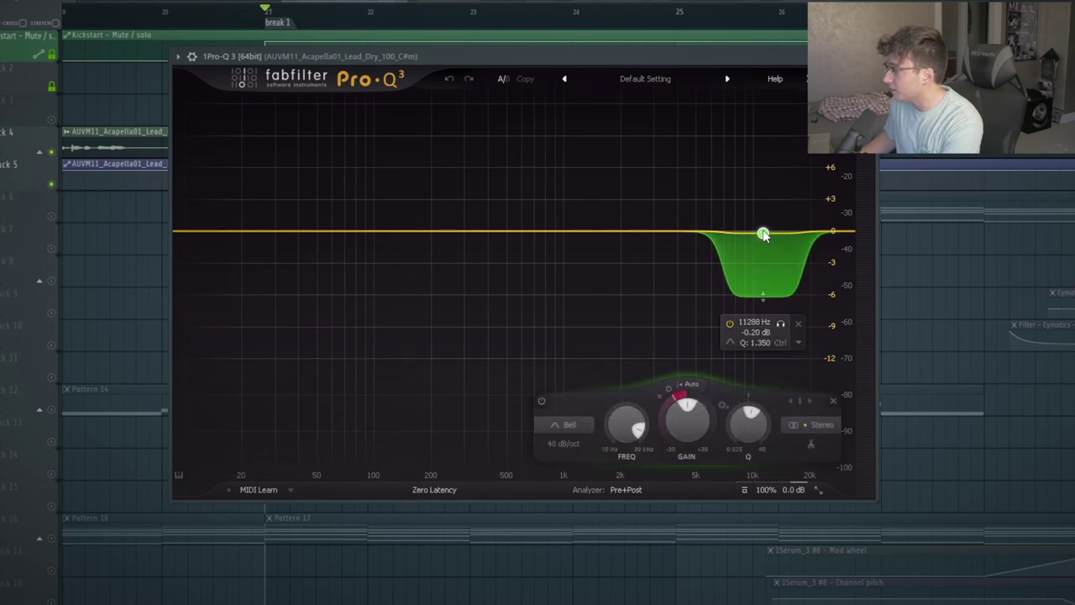
pyautogui.press('space')
pyautogui.moveTo(607, 56); pyautogui.dragTo(646, 81)
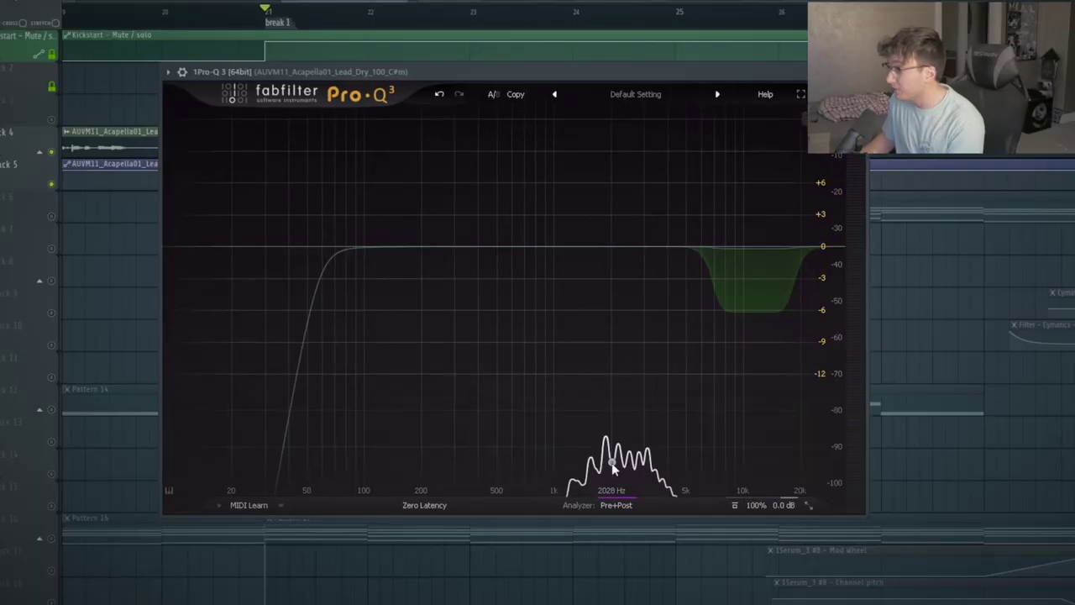
pyautogui.moveTo(532, 65); pyautogui.dragTo(527, 61)
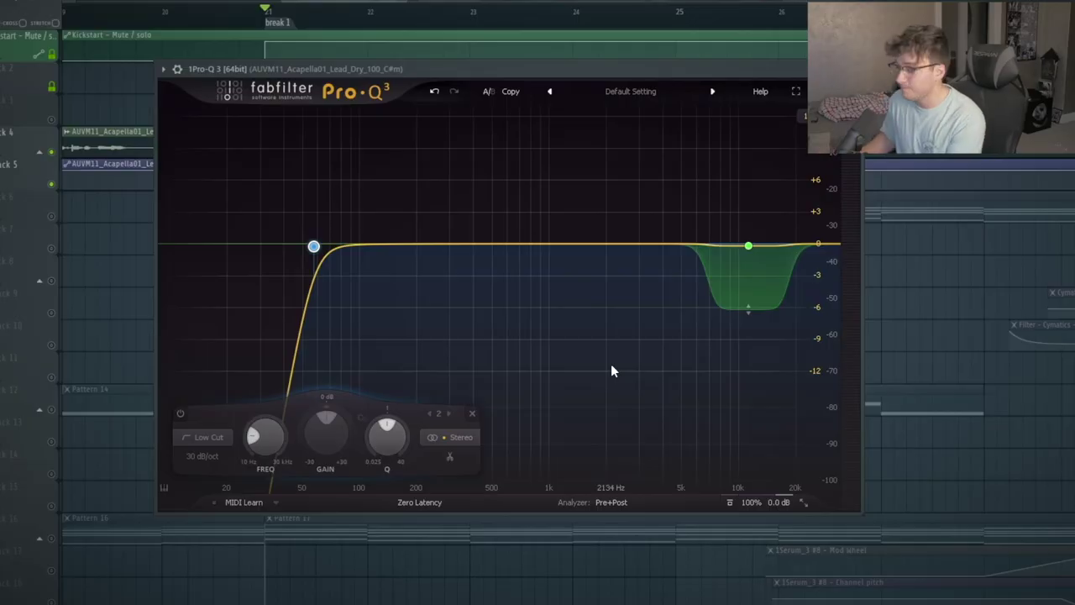
# - Play the acapella and use spectrum grab on the EQ to pull down the resonant peak near 1314 Hz
pyautogui.press('space')
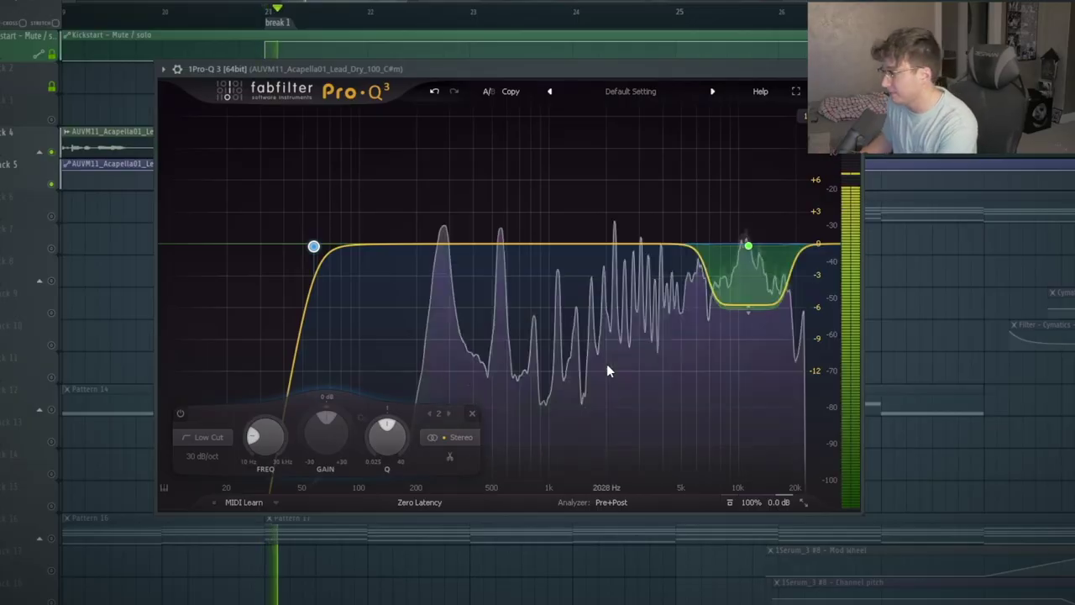
pyautogui.click(599, 425)
pyautogui.moveTo(600, 425); pyautogui.dragTo(574, 180)
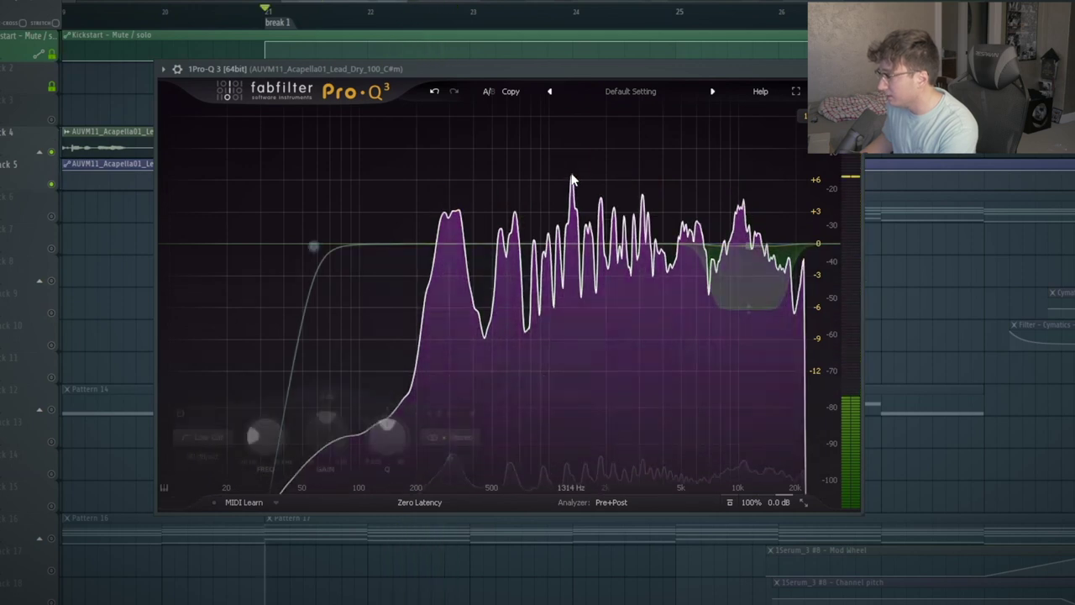
pyautogui.click(624, 437)
pyautogui.moveTo(624, 438); pyautogui.dragTo(582, 245)
pyautogui.moveTo(571, 175); pyautogui.dragTo(571, 302)
pyautogui.moveTo(572, 303)
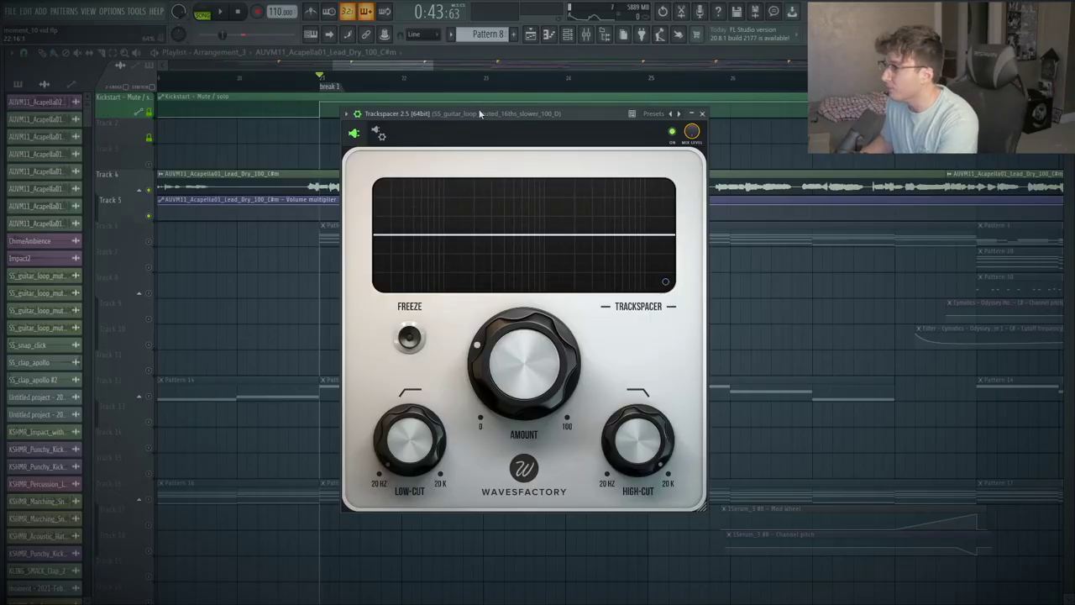
# - Set Trackspacer's amount on the guitar loop to 37% during playback
pyautogui.moveTo(479, 113); pyautogui.dragTo(531, 108)
pyautogui.moveTo(568, 352); pyautogui.dragTo(597, 508)
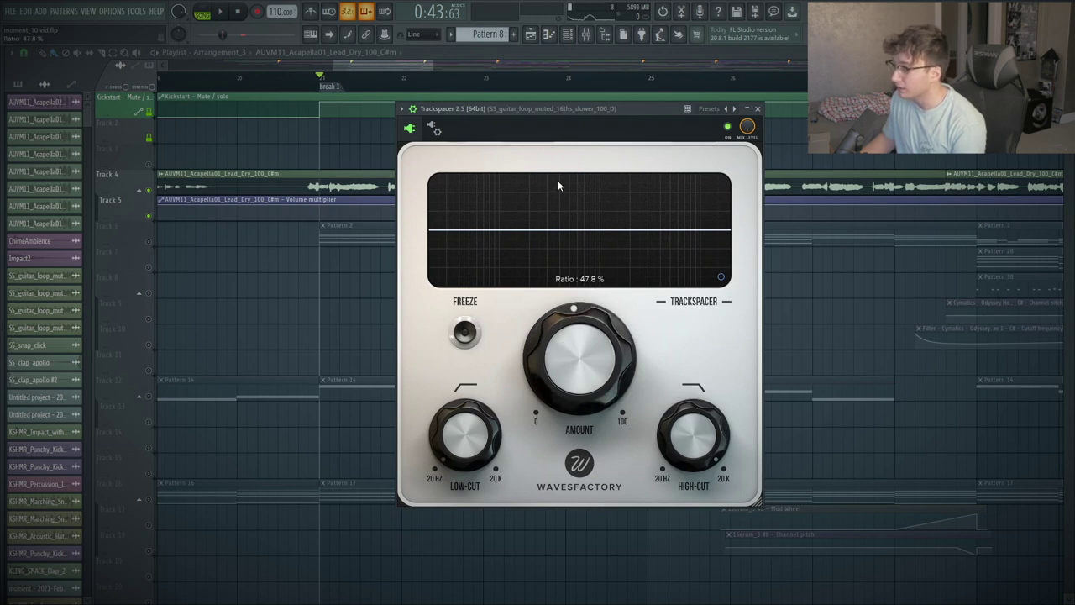
pyautogui.moveTo(498, 111); pyautogui.dragTo(473, 121)
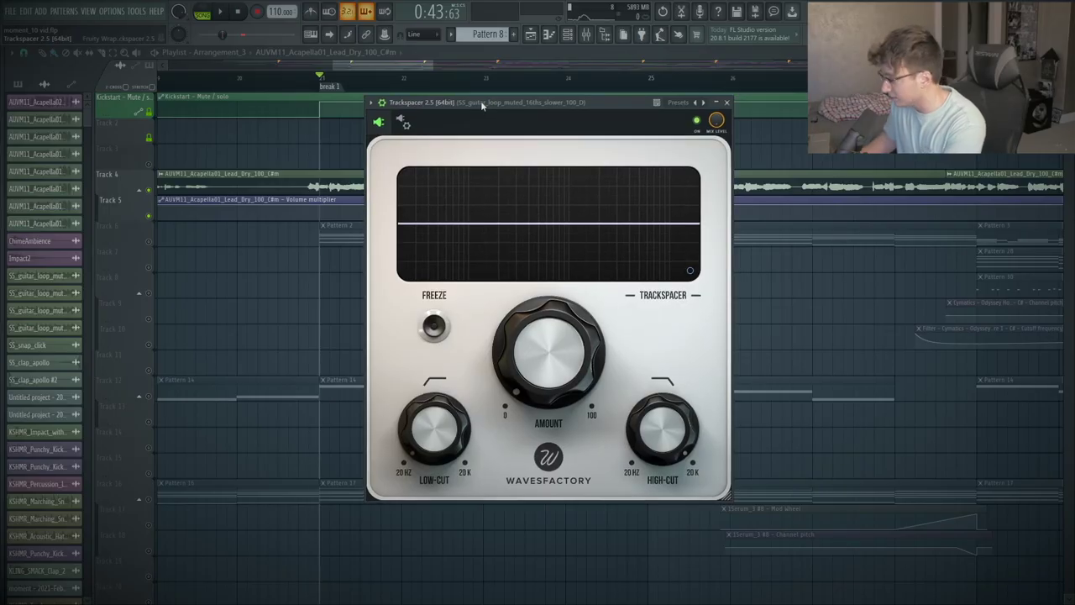
pyautogui.moveTo(481, 101); pyautogui.dragTo(485, 116)
pyautogui.press('space')
pyautogui.moveTo(542, 390); pyautogui.dragTo(523, 267)
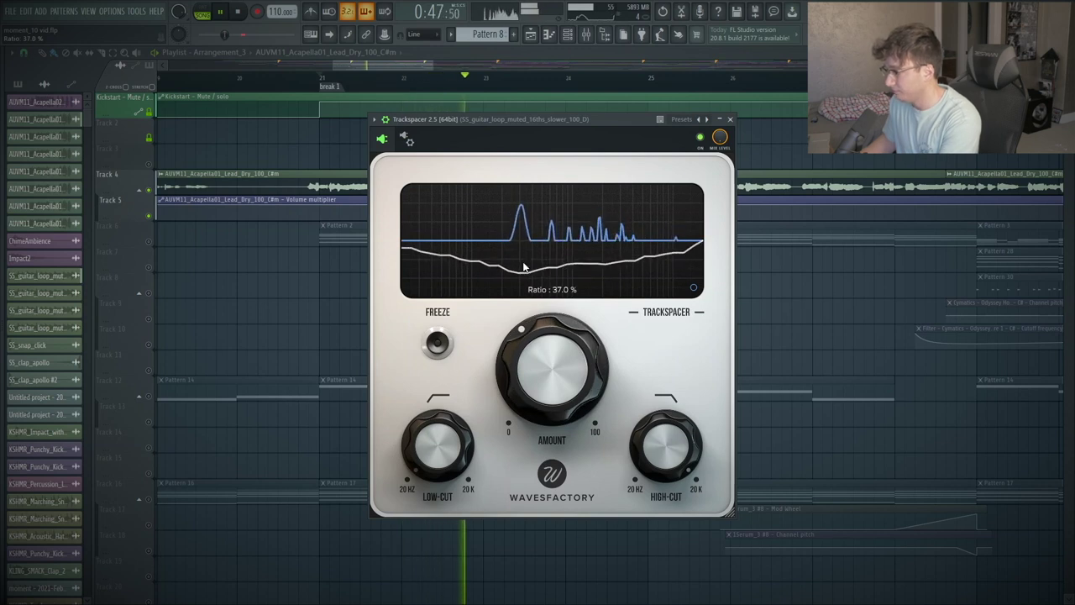
pyautogui.moveTo(504, 121); pyautogui.dragTo(494, 154)
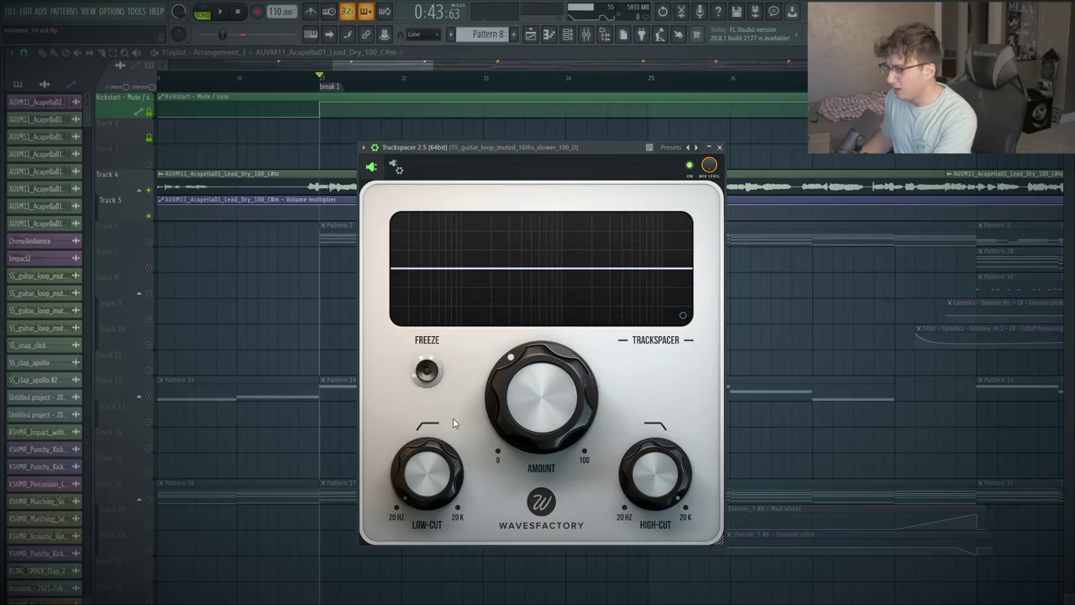
# - Limit Trackspacer's ducking range by raising the low-cut and setting the high-cut to about 8148 Hz, and play the result
pyautogui.moveTo(451, 486); pyautogui.dragTo(454, 412)
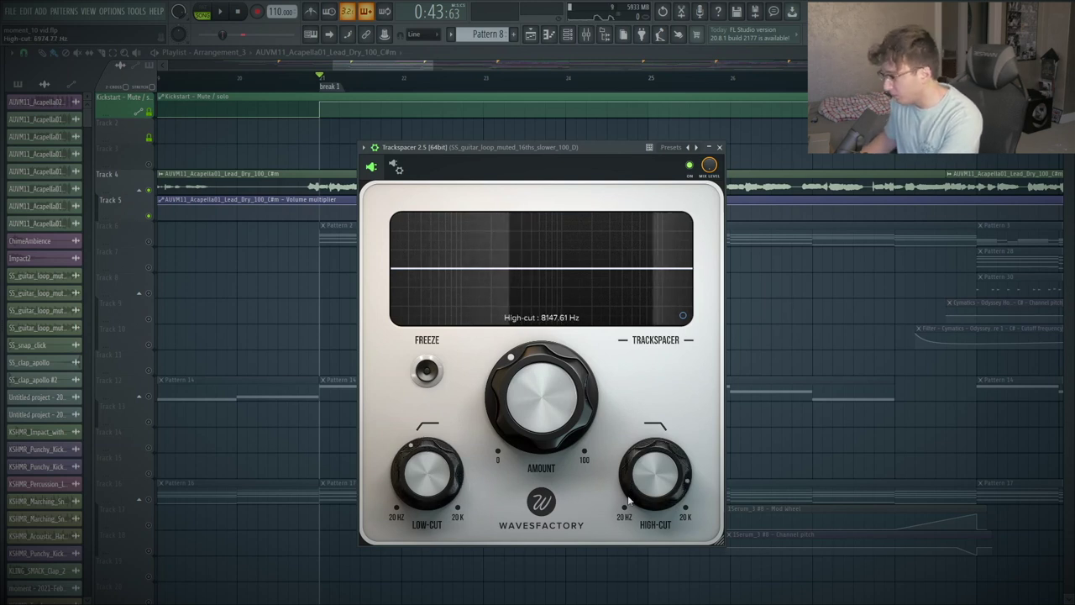
pyautogui.press('space')
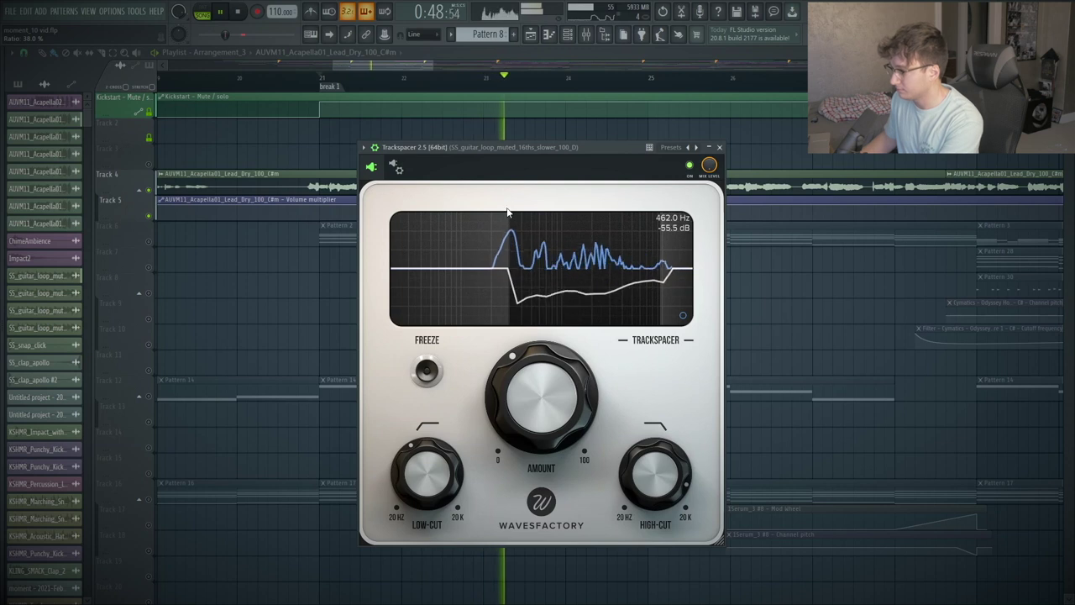
pyautogui.moveTo(478, 149); pyautogui.dragTo(488, 148)
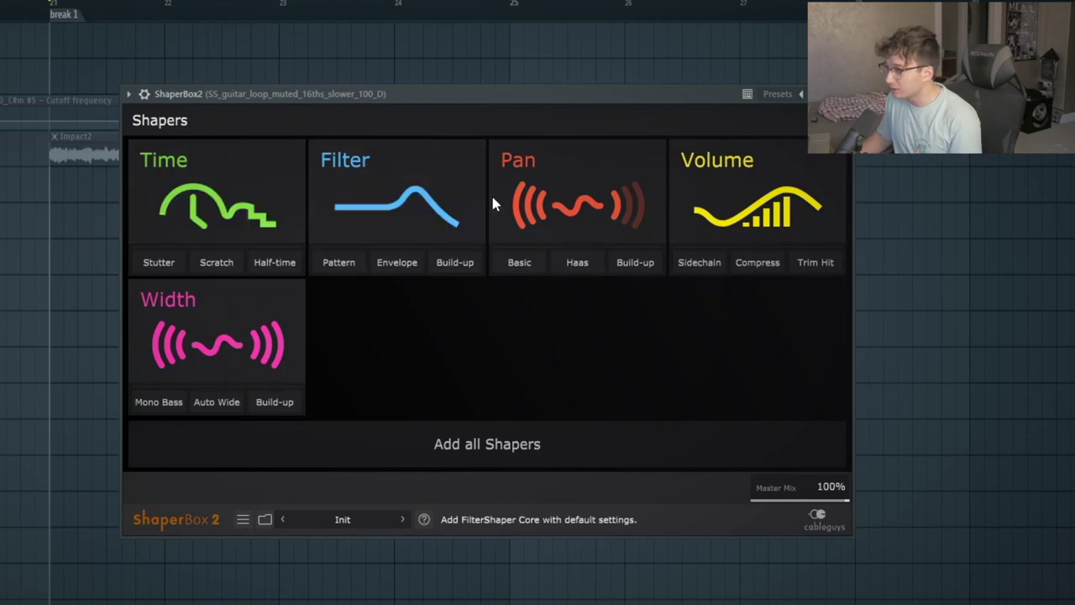
# - Add the Pan shaper to the guitar loop in ShaperBox and play the loop with it
pyautogui.click(583, 214)
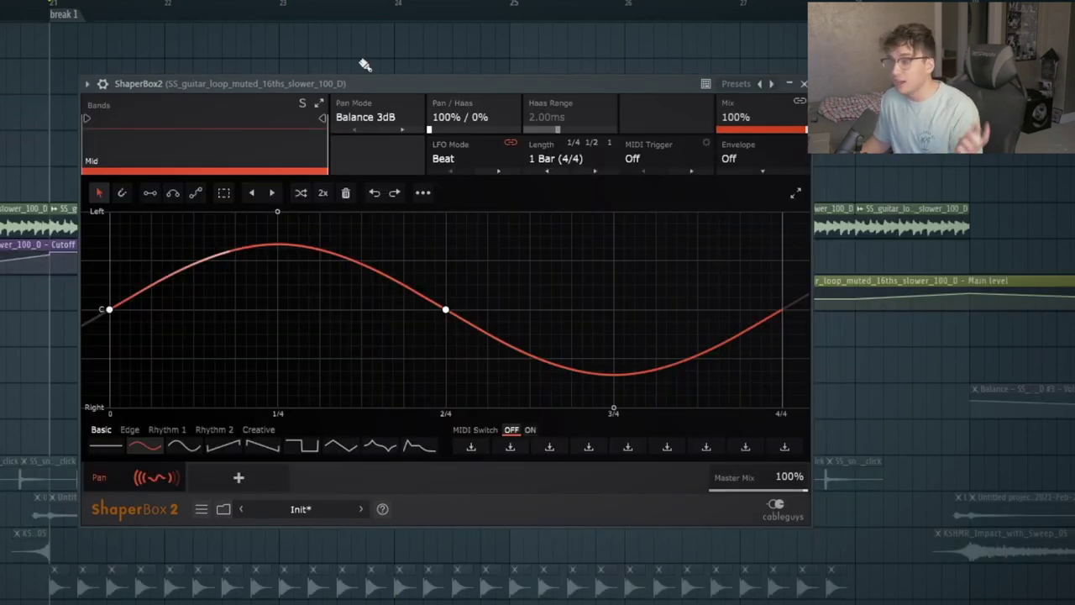
pyautogui.moveTo(337, 86); pyautogui.dragTo(320, 80)
pyautogui.press('space')
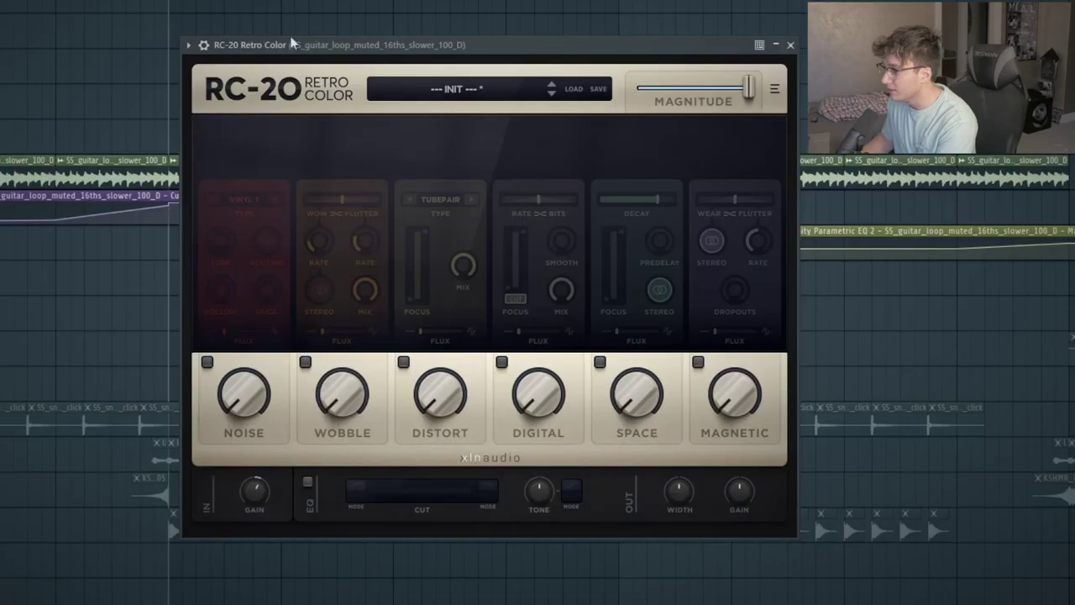
# - Switch RC-20's Noise module on and back off for the guitar loop
pyautogui.moveTo(292, 42); pyautogui.dragTo(318, 30)
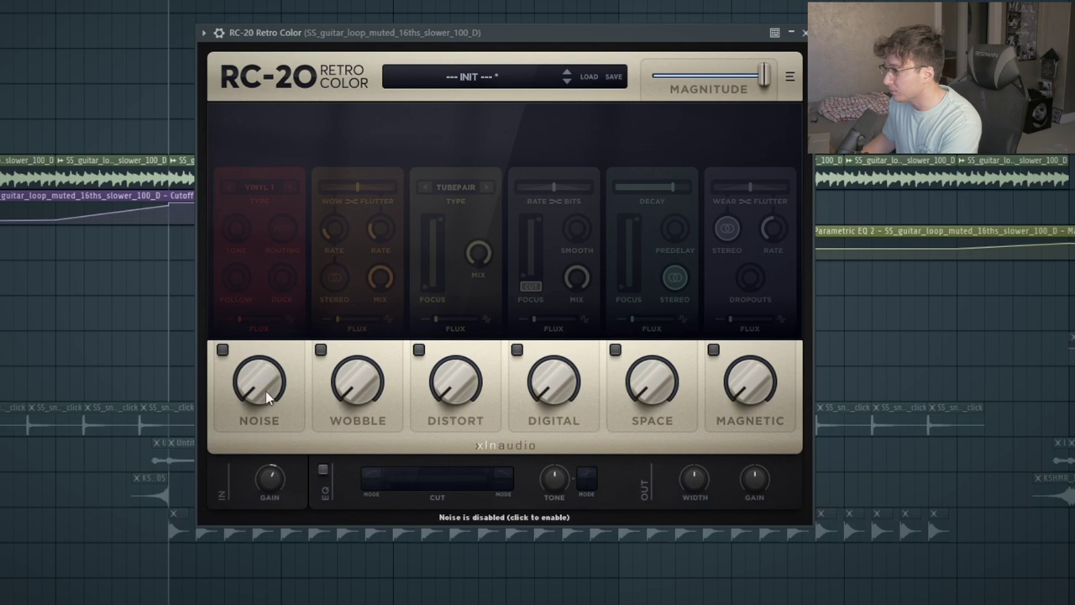
pyautogui.click(223, 349)
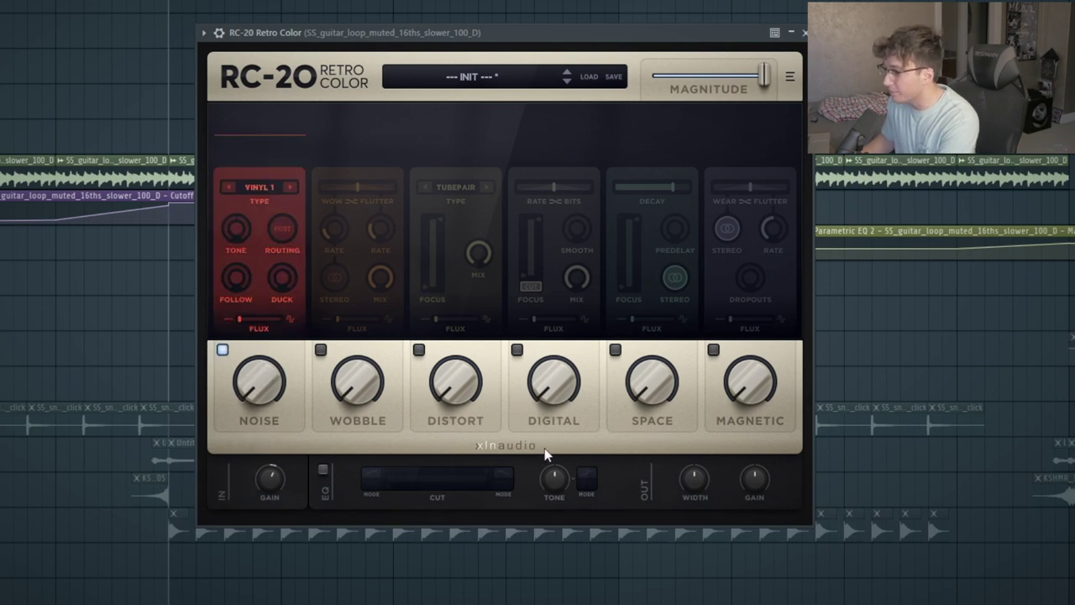
pyautogui.click(225, 350)
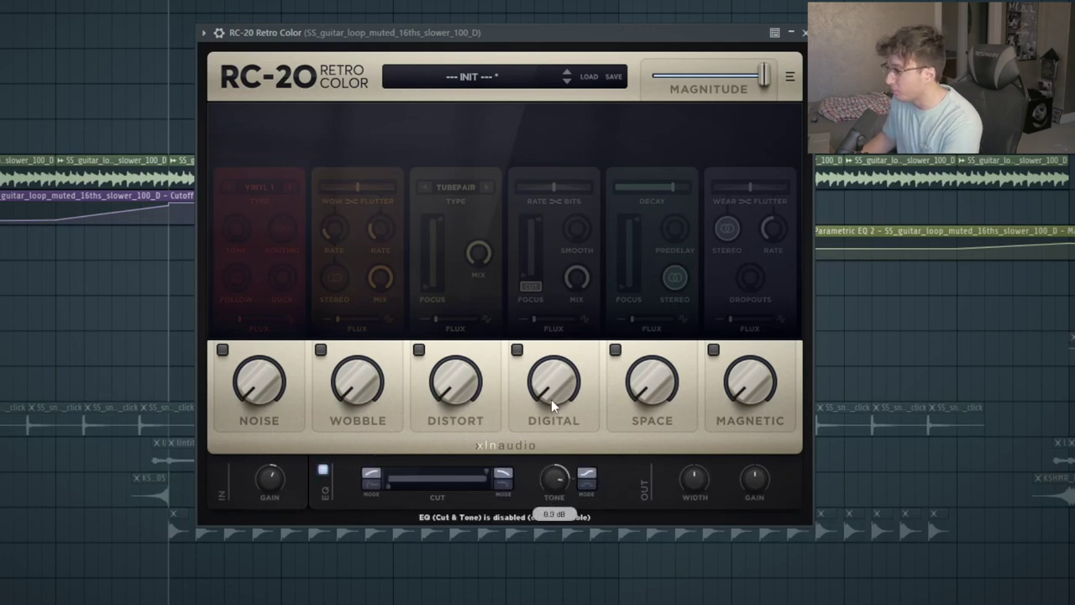
# - Audition RC-20's Vinyl presets, load Wow & Flutter on the guitar loop, and raise its Wobble amount
pyautogui.moveTo(416, 34); pyautogui.dragTo(430, 28)
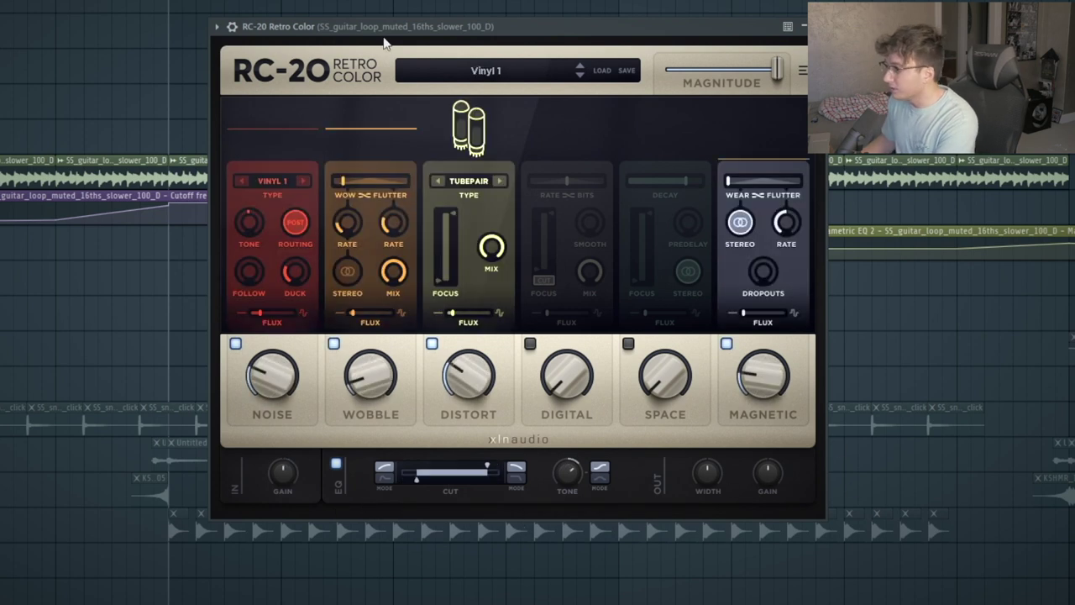
pyautogui.moveTo(455, 34); pyautogui.dragTo(455, 21)
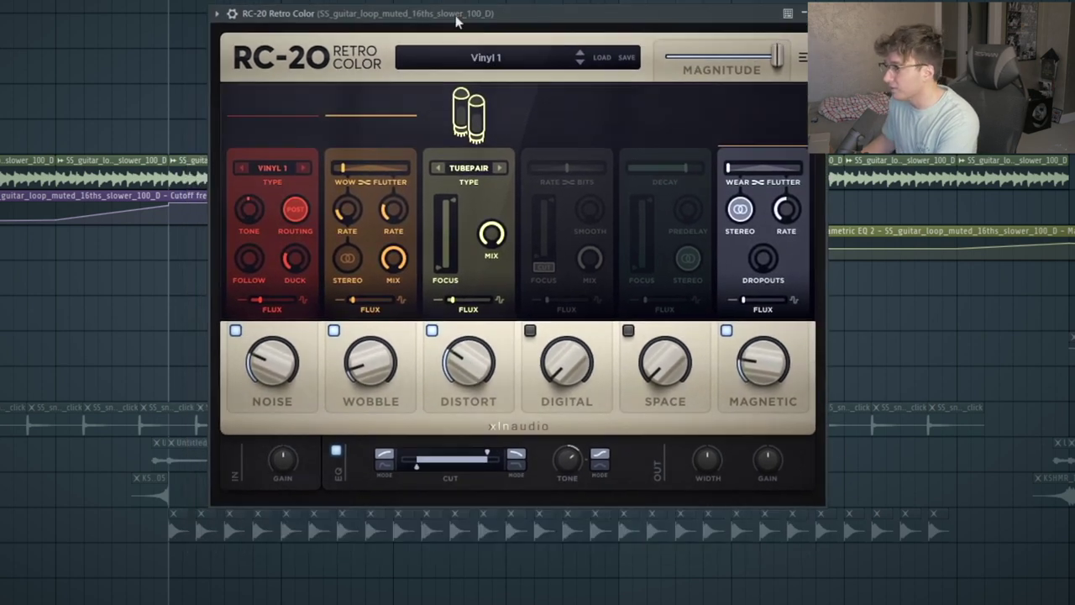
pyautogui.click(578, 63)
pyautogui.click(579, 63)
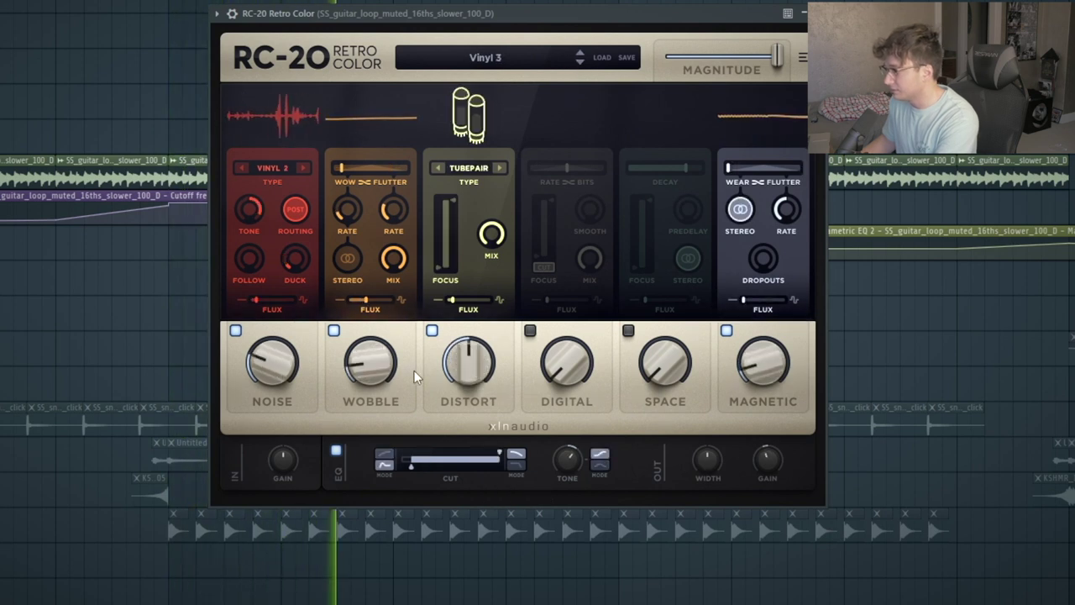
pyautogui.click(580, 63)
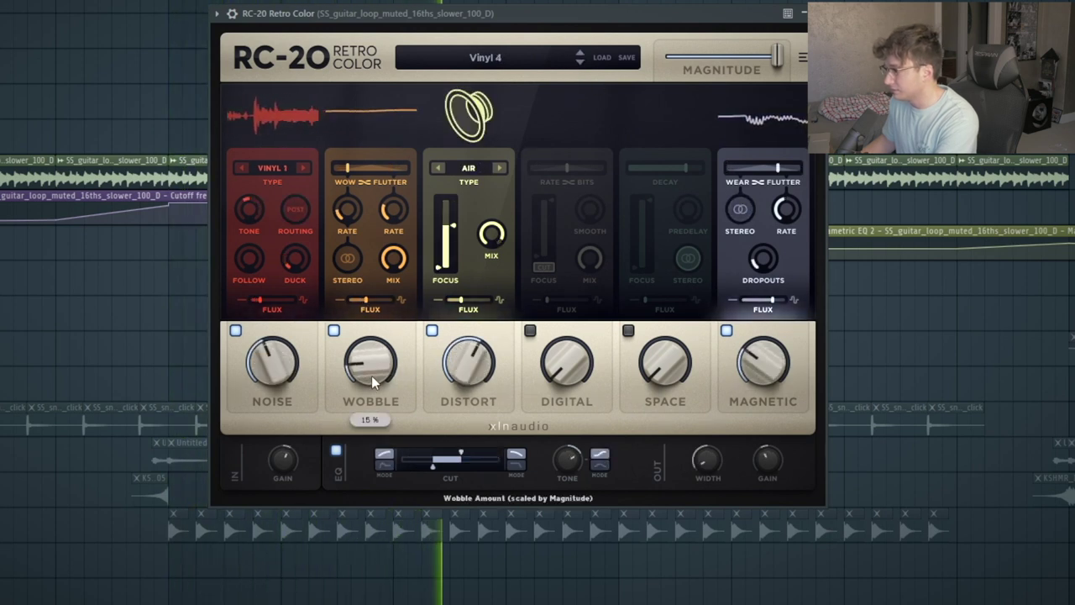
pyautogui.click(579, 63)
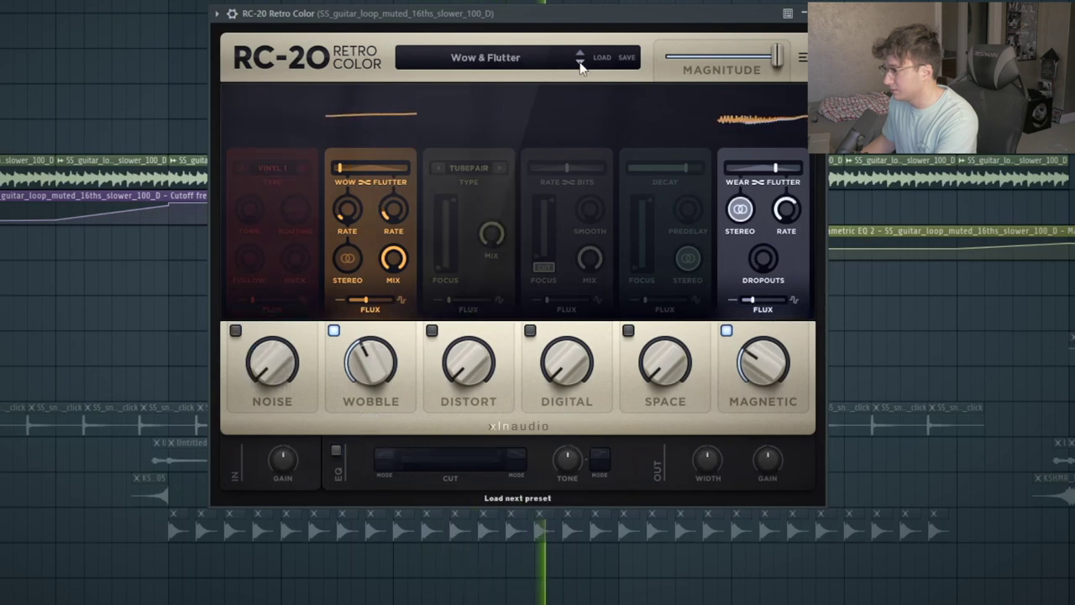
pyautogui.moveTo(381, 361); pyautogui.dragTo(382, 336)
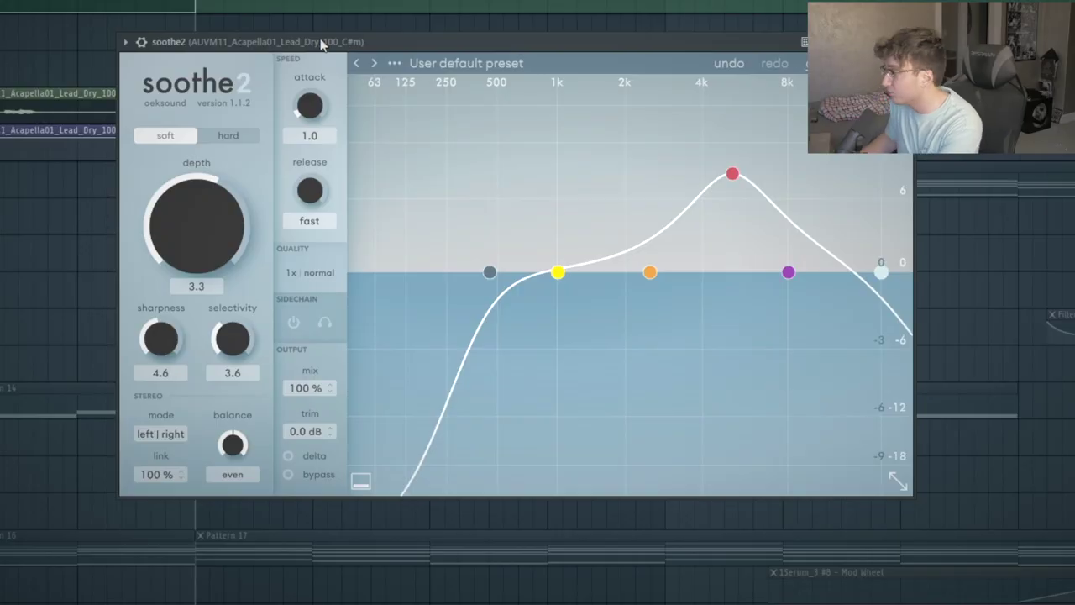
# - Enable delta listening in soothe2 on the acapella and raise the depth to 7.2 during playback
pyautogui.press('space')
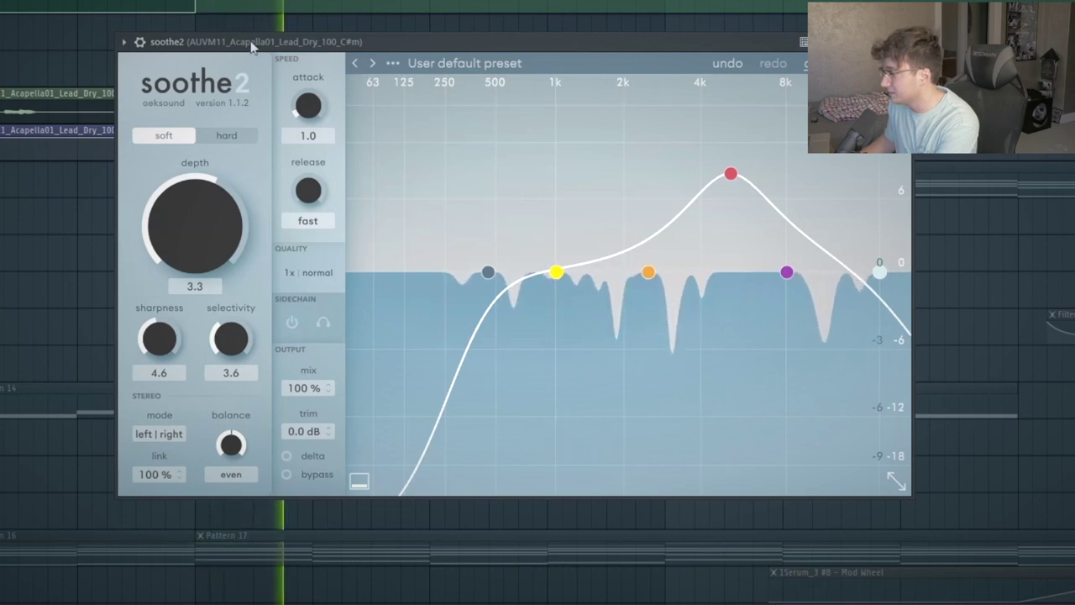
pyautogui.press('space')
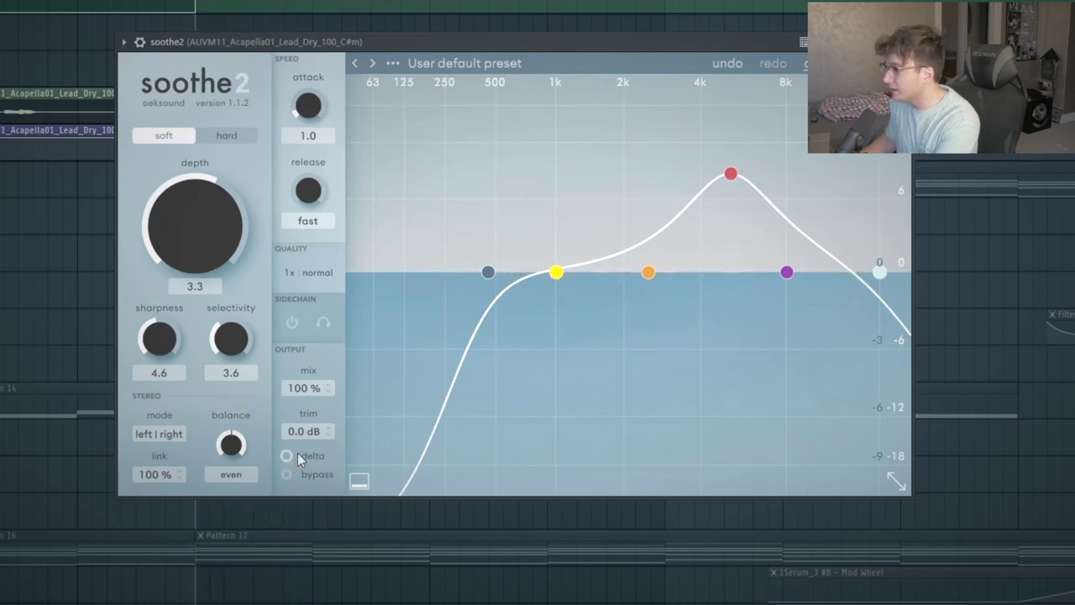
pyautogui.click(296, 454)
pyautogui.moveTo(251, 35); pyautogui.dragTo(245, 46)
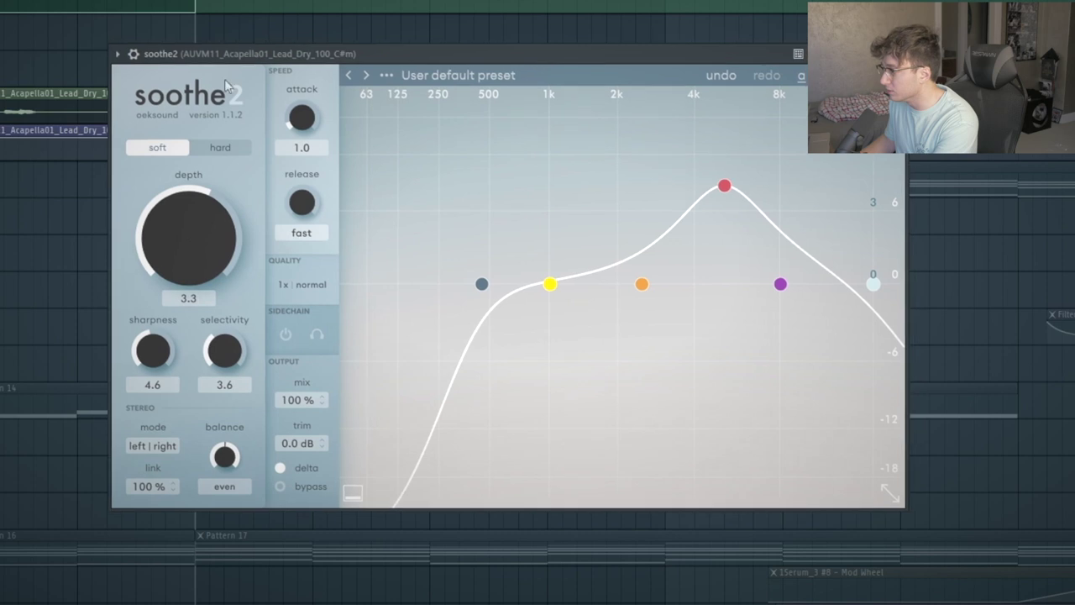
pyautogui.press('space')
pyautogui.moveTo(189, 204); pyautogui.dragTo(194, 197)
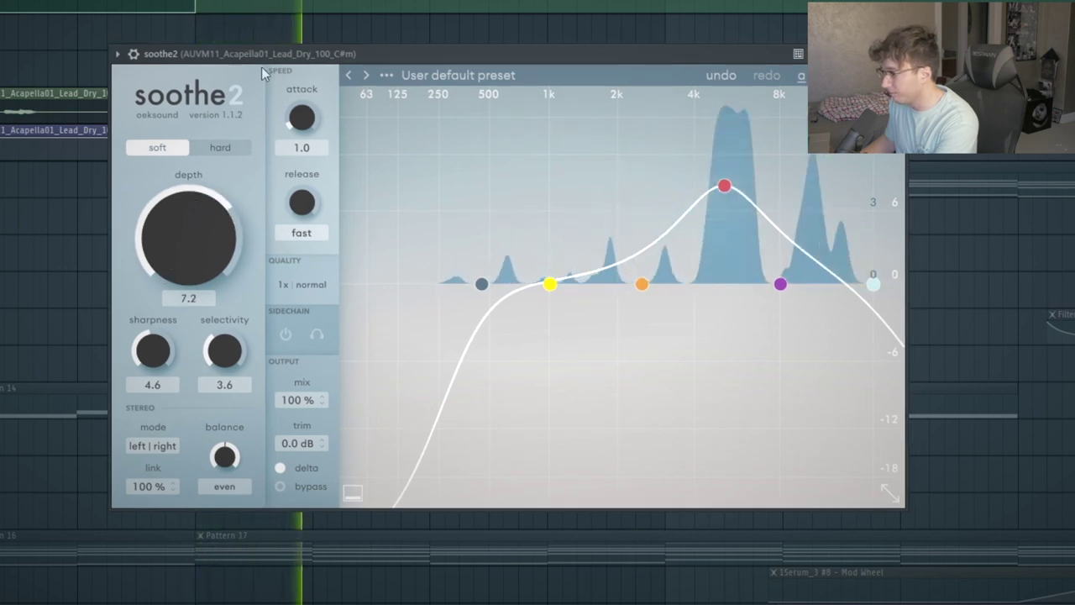
pyautogui.moveTo(274, 52); pyautogui.dragTo(268, 50)
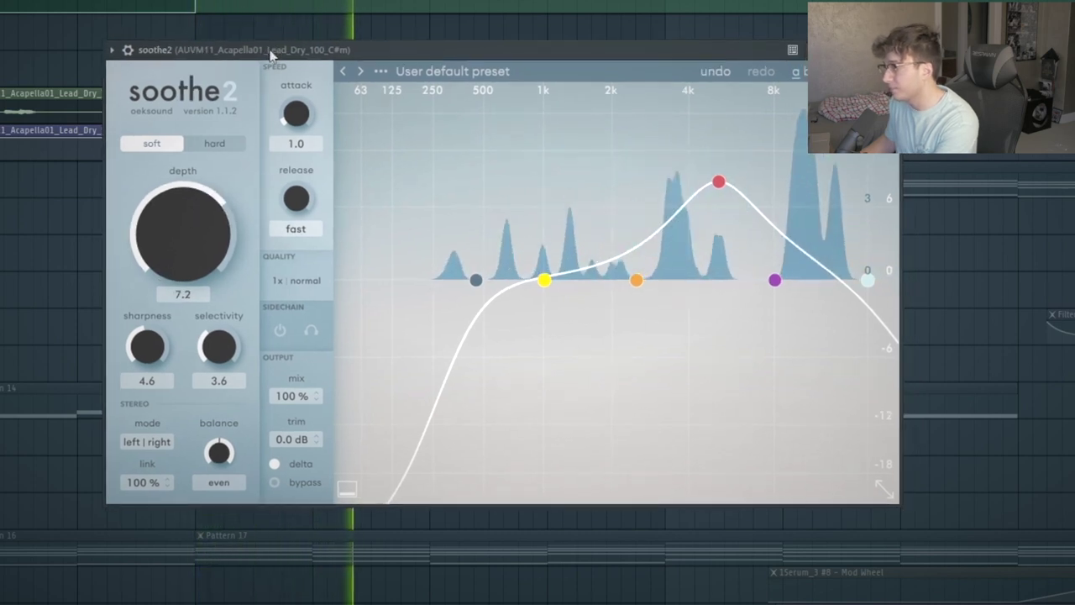
# - Load the Vocals preset "Clean up a little vocal harshness" in soothe2 on the acapella
pyautogui.click(381, 72)
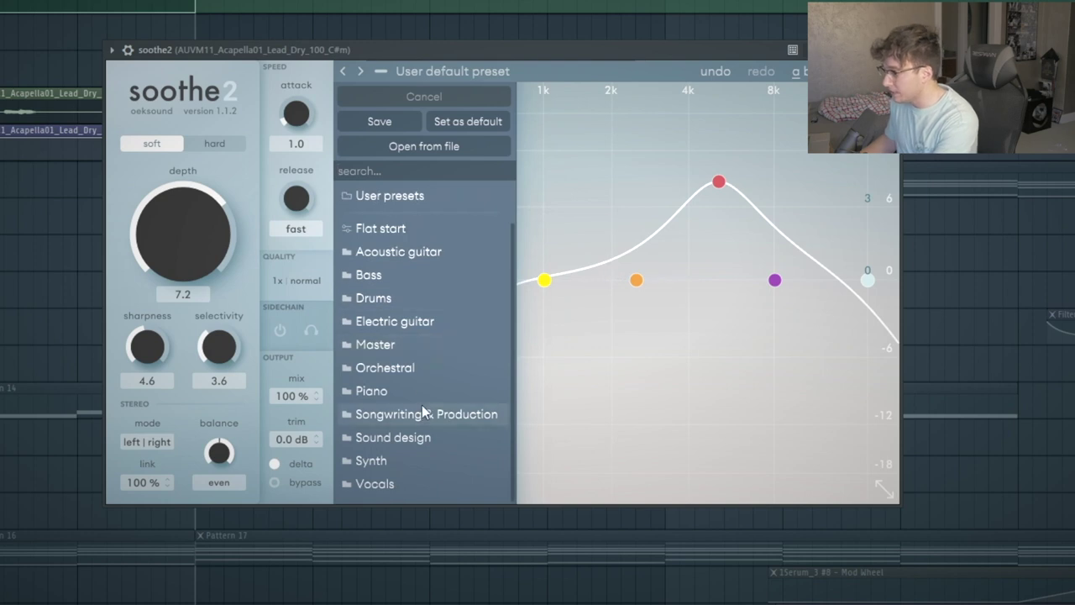
pyautogui.click(378, 487)
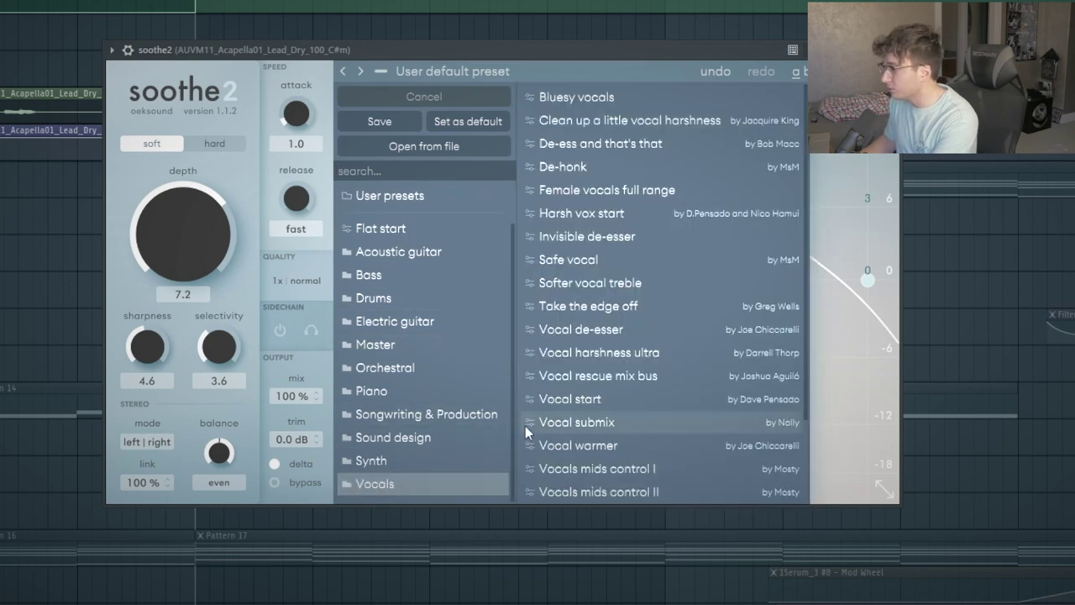
pyautogui.click(631, 118)
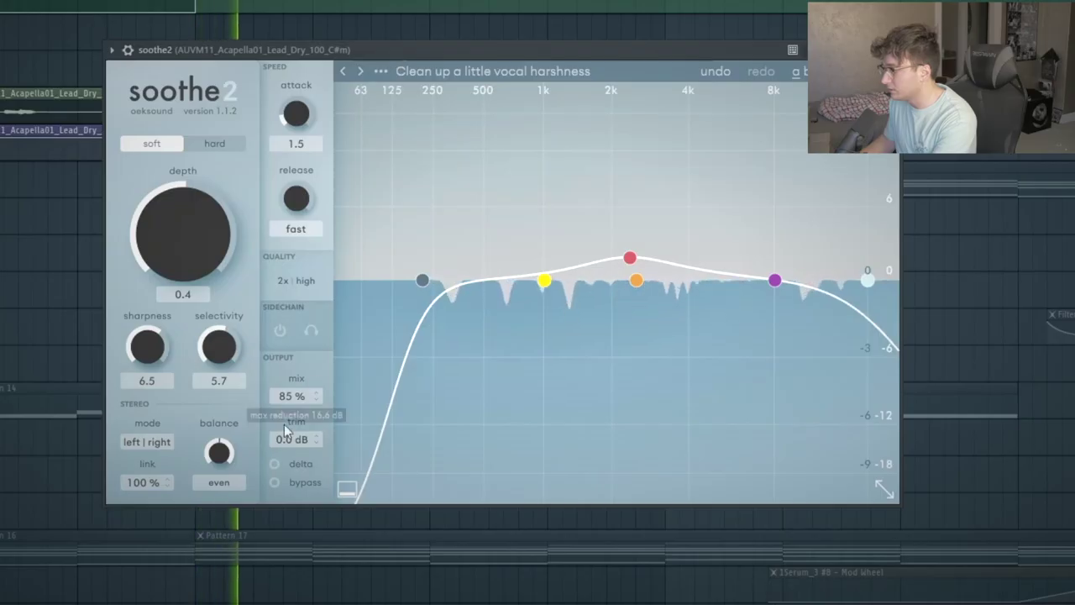
# - Raise the soothe2 depth to 1.8, enable delta listening on the acapella, and increase the depth further
pyautogui.moveTo(220, 264); pyautogui.dragTo(224, 252)
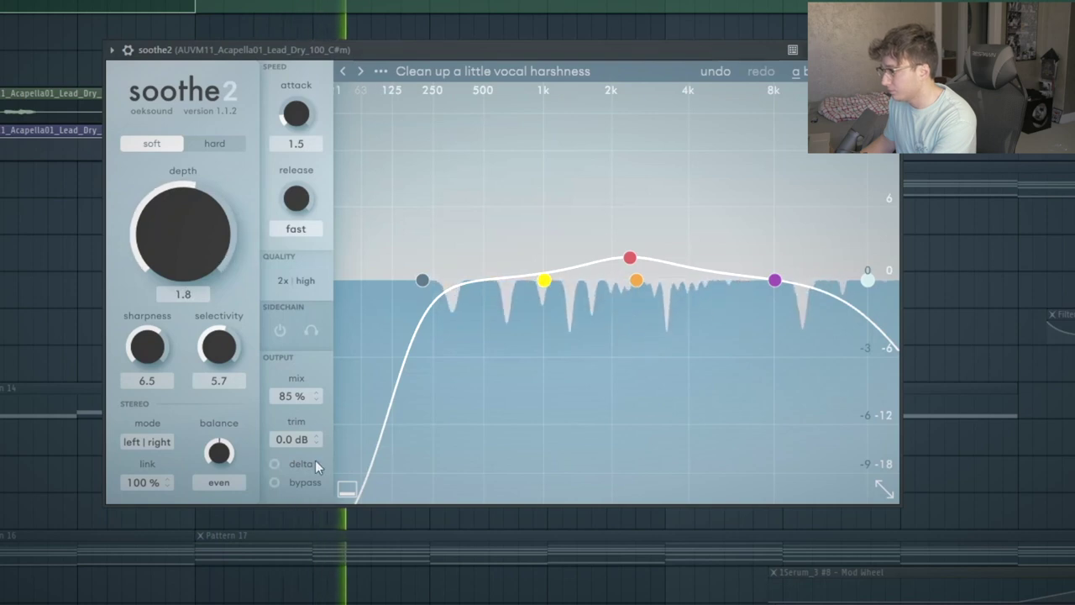
pyautogui.click(275, 465)
pyautogui.moveTo(192, 231); pyautogui.dragTo(188, 219)
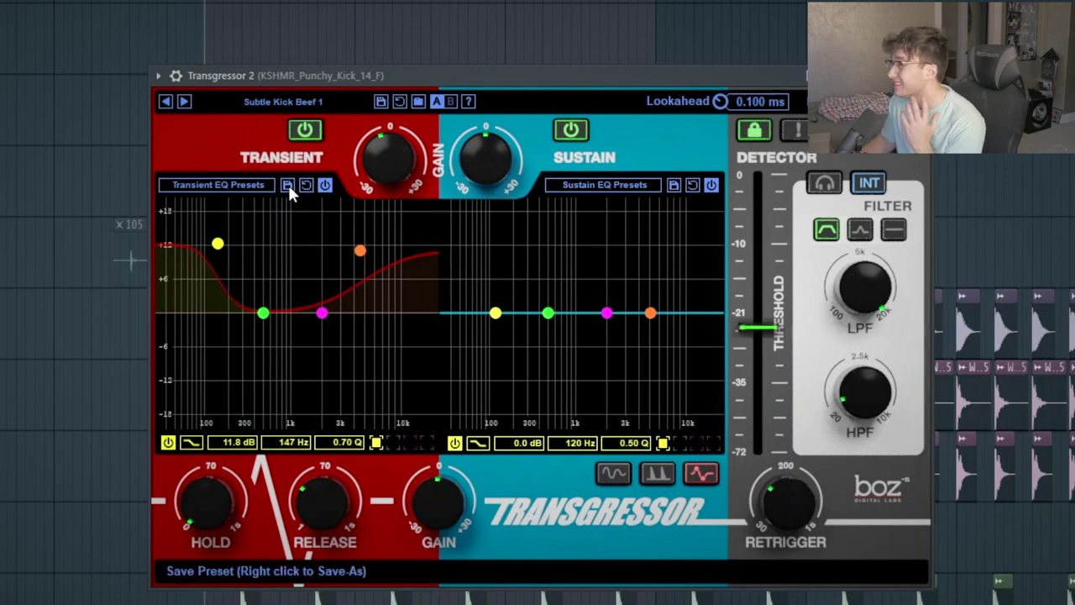
# - Reposition the kick's Transgressor 2 window and go back through its presets during playback to load Deep Kick
pyautogui.moveTo(324, 79); pyautogui.dragTo(353, 72)
pyautogui.click(388, 244)
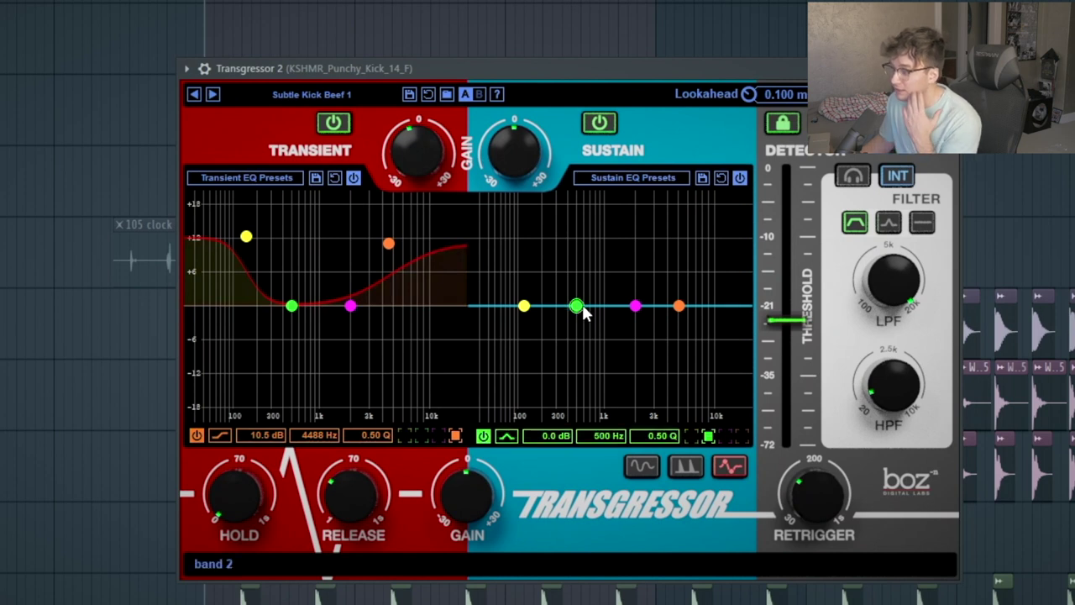
pyautogui.moveTo(460, 74); pyautogui.dragTo(546, 84)
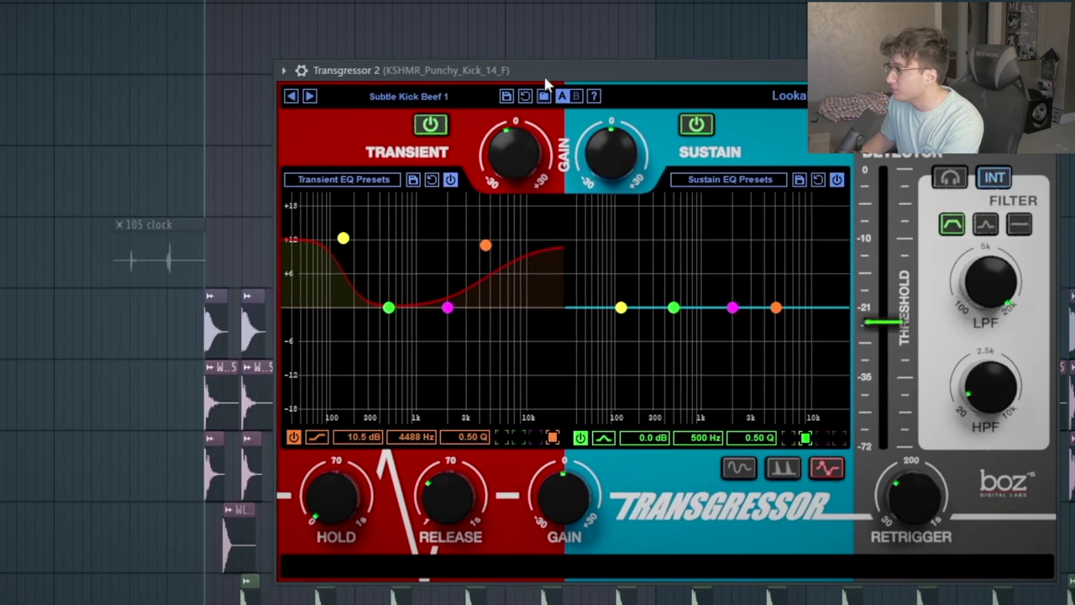
pyautogui.click(289, 95)
pyautogui.click(290, 96)
pyautogui.click(289, 95)
pyautogui.click(290, 95)
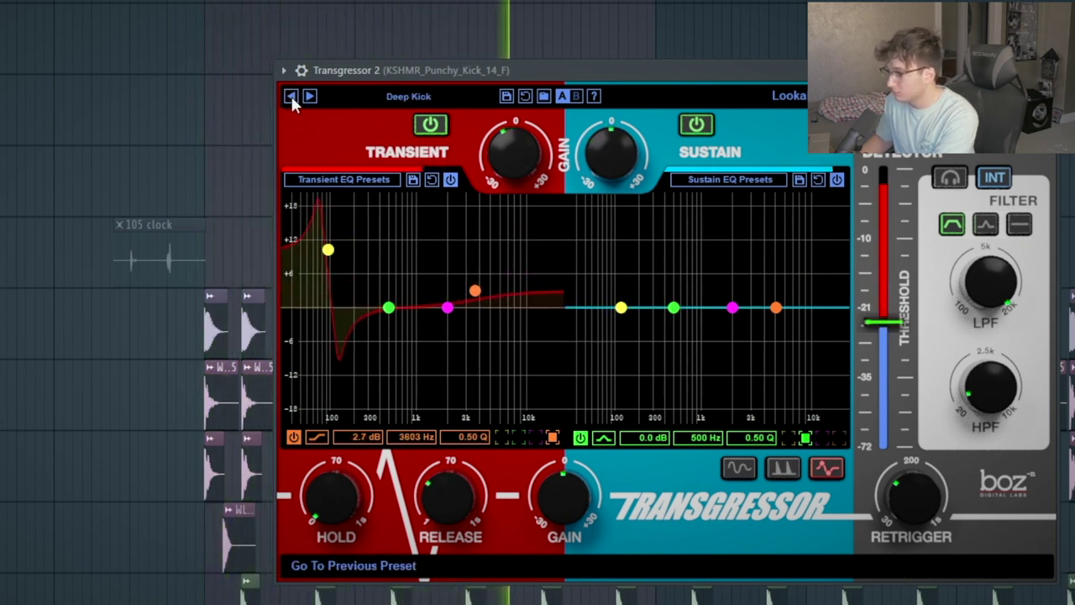
# - Adjust the kick's transient gain in Transgressor 2 and raise its sustain gain to about 7.8 dB during playback
pyautogui.moveTo(515, 143); pyautogui.dragTo(504, 159)
pyautogui.moveTo(604, 129); pyautogui.dragTo(610, 126)
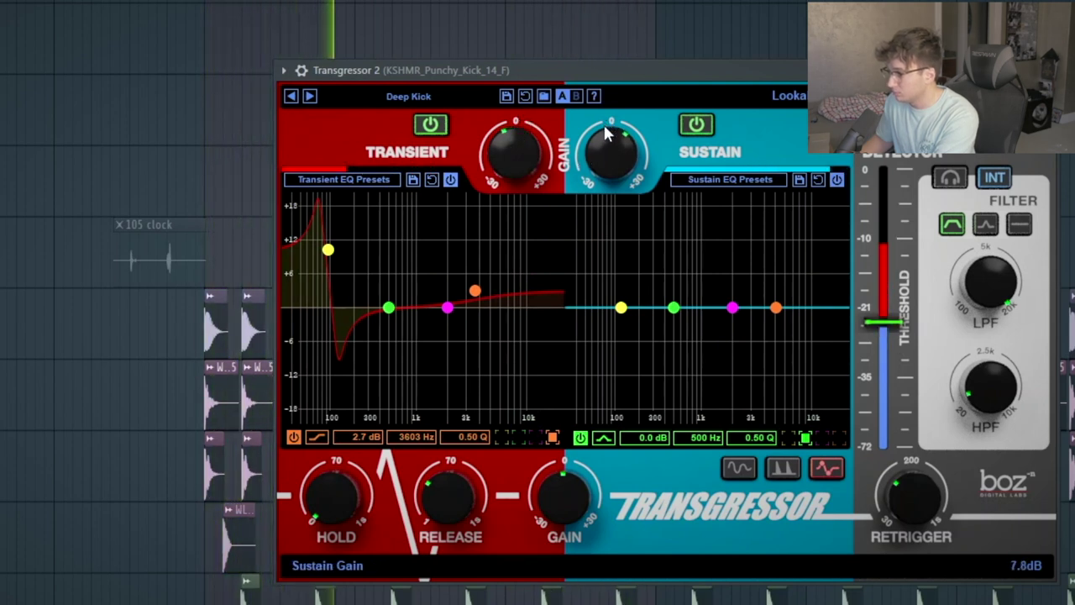